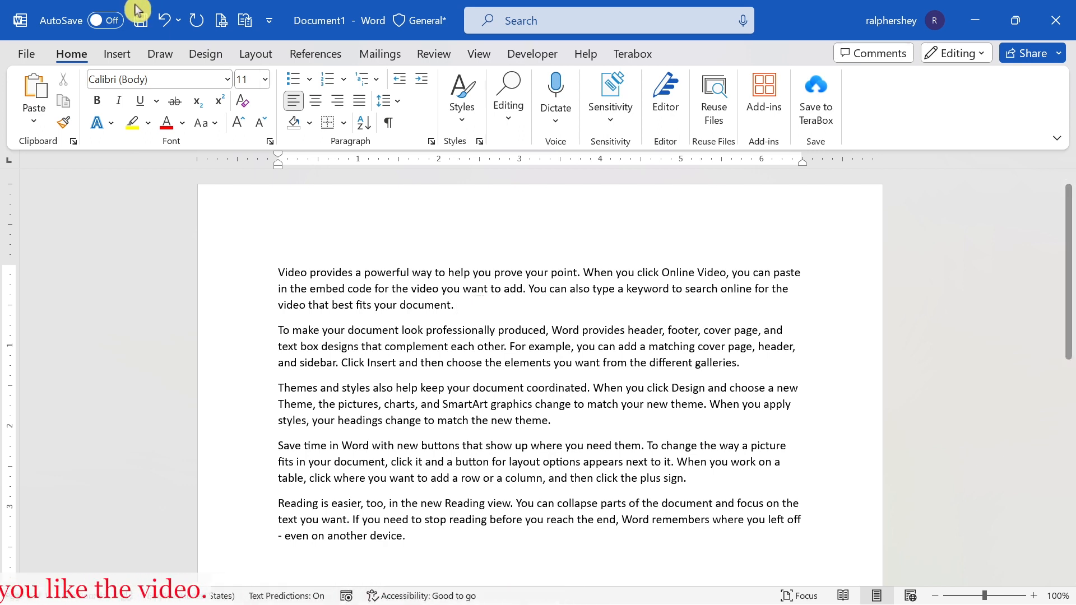
Insert the date at the end of the first paragraph, using the "Monday, November 6, 2023" format without automatic updating.
{"action": "left_click", "coordinate": [118, 56]}
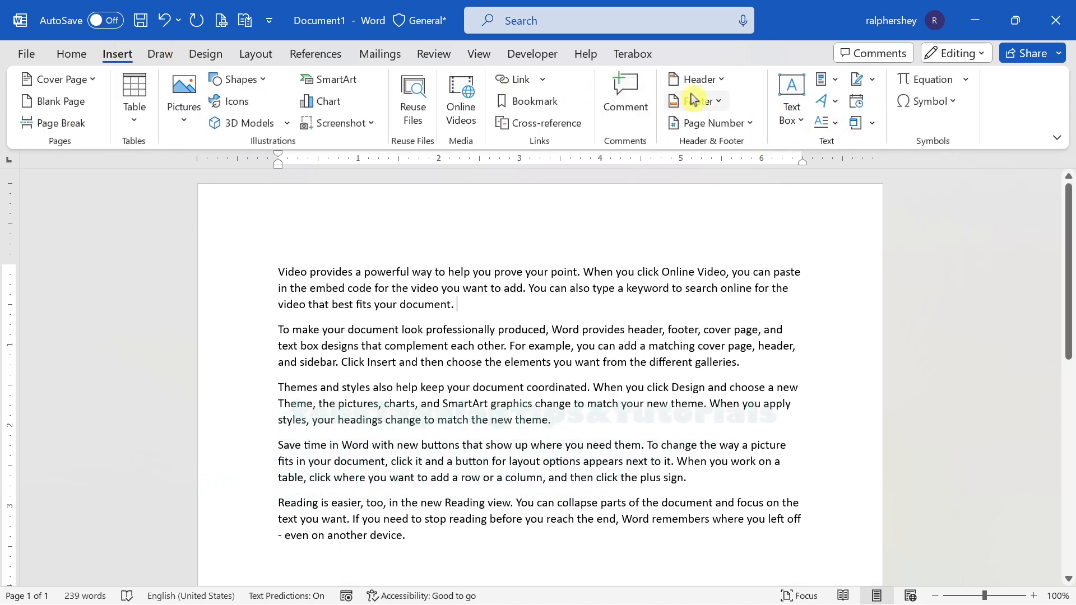
{"action": "left_click", "coordinate": [857, 104]}
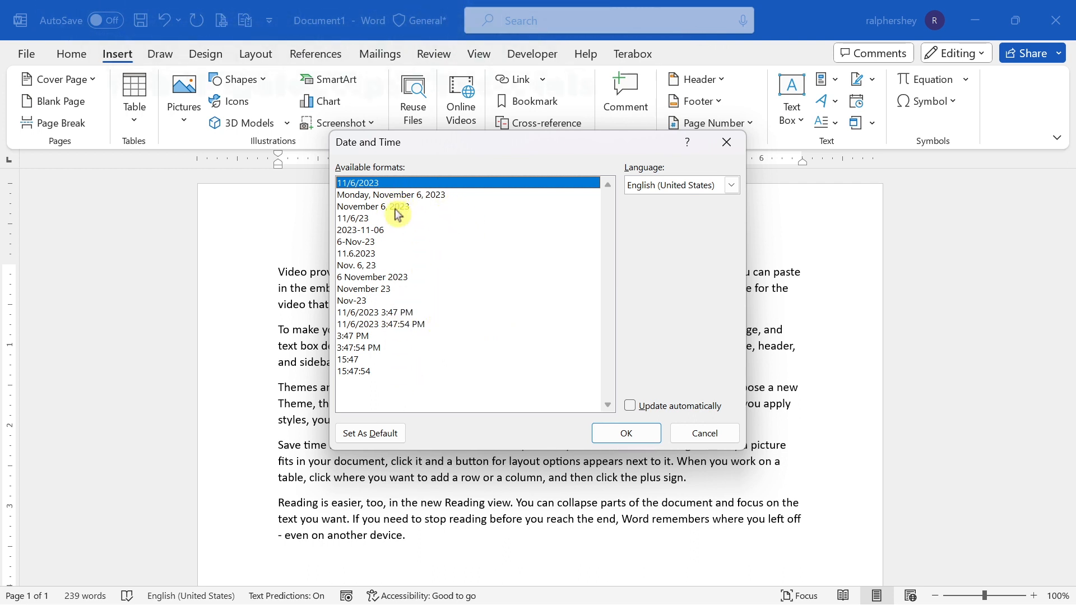
{"action": "left_click", "coordinate": [429, 195]}
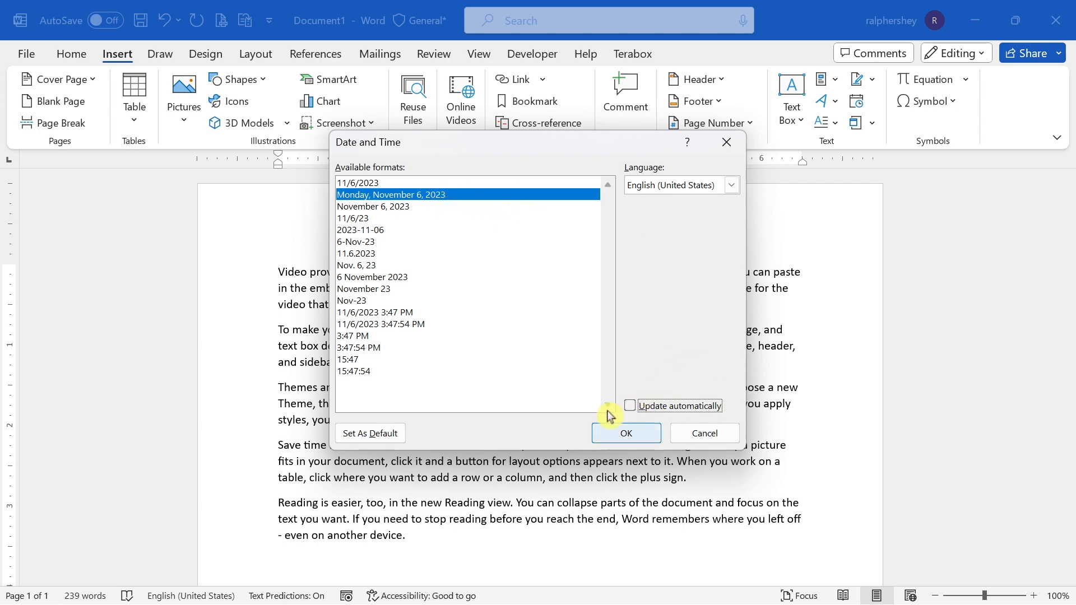
{"action": "left_click", "coordinate": [629, 440]}
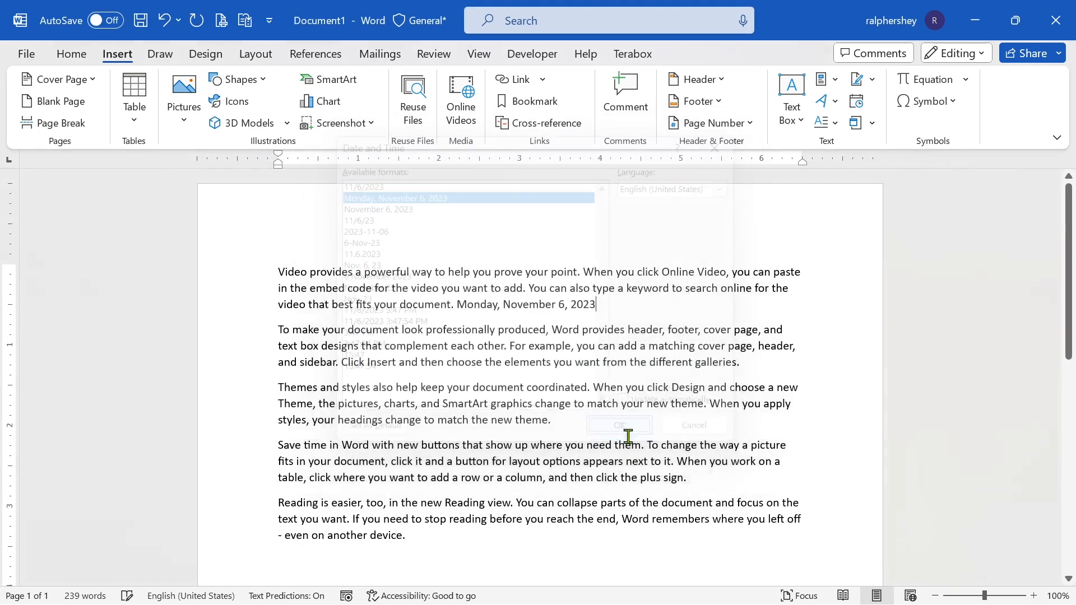
{"action": "left_click_drag", "start_coordinate": [595, 303], "coordinate": [474, 305]}
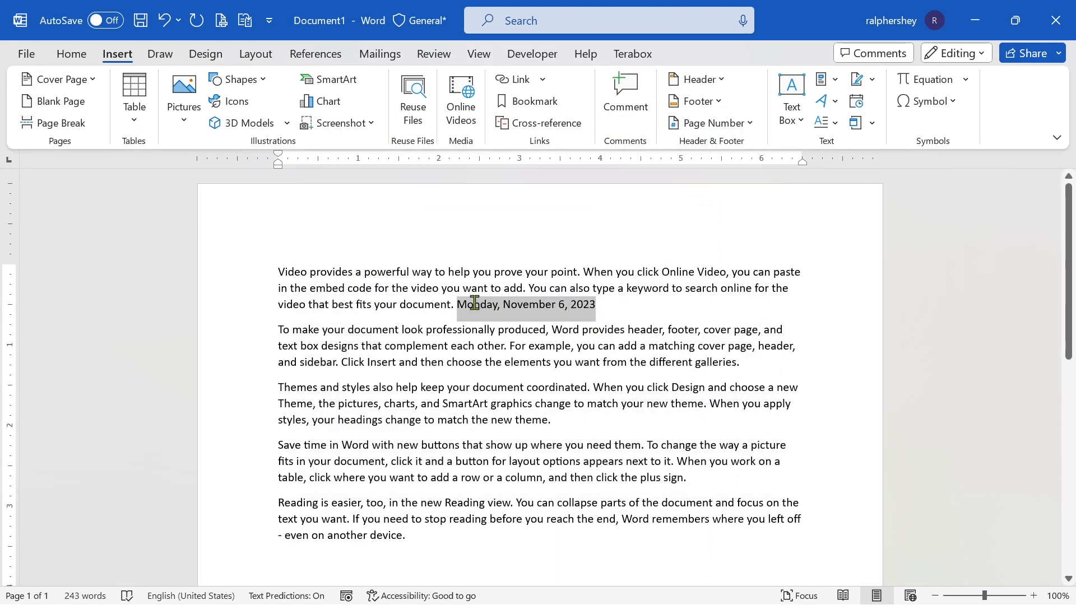
{"action": "left_click", "coordinate": [662, 312]}
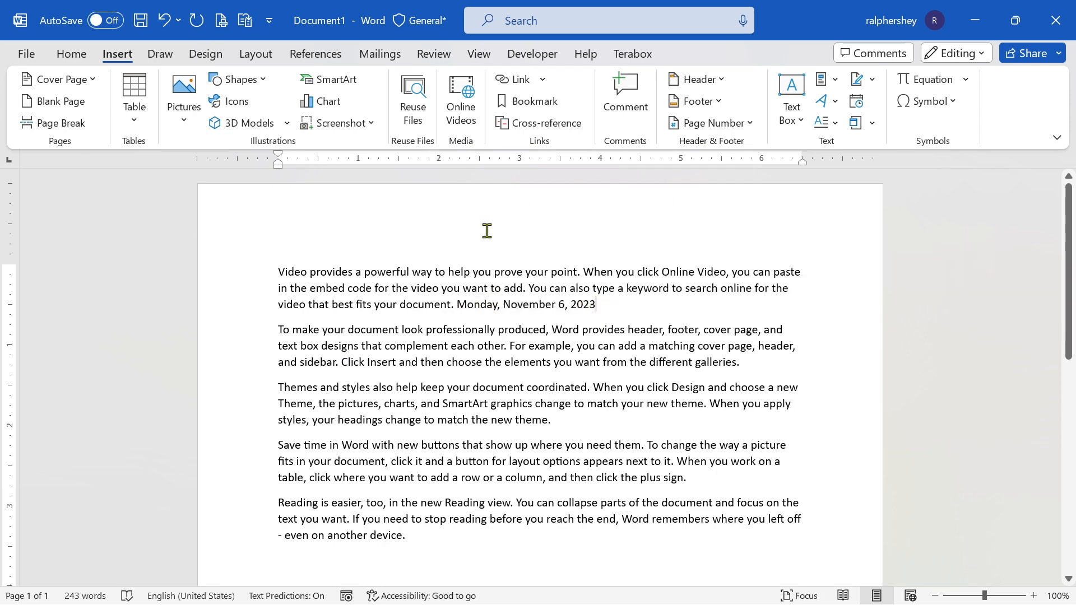
Insert the date into the page header, using the "Monday, November 6, 2023" format without automatic updating.
{"action": "scroll", "coordinate": [487, 230], "scroll_direction": "down", "scroll_amount": 10}
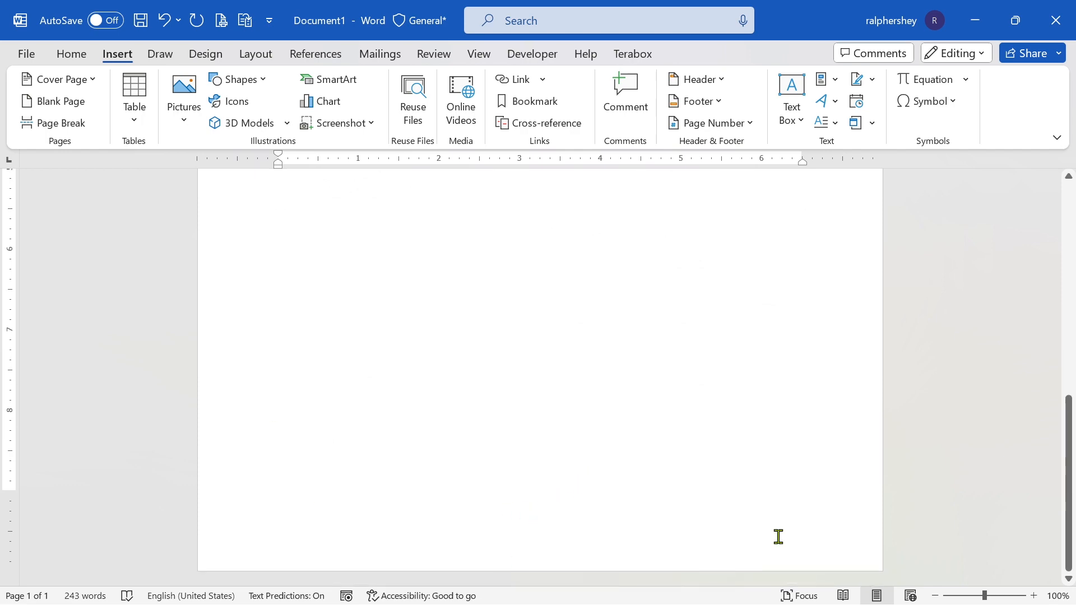
{"action": "scroll", "coordinate": [520, 442], "scroll_direction": "up", "scroll_amount": 10}
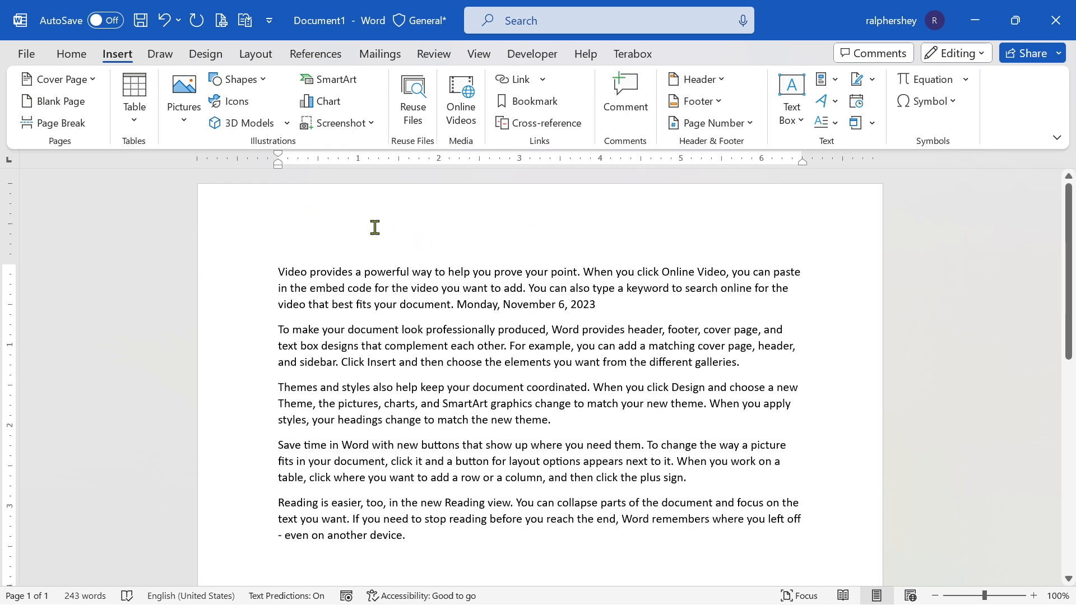
{"action": "scroll", "coordinate": [447, 474], "scroll_direction": "down", "scroll_amount": 4}
{"action": "scroll", "coordinate": [473, 399], "scroll_direction": "up", "scroll_amount": 4}
{"action": "double_click", "coordinate": [385, 228]}
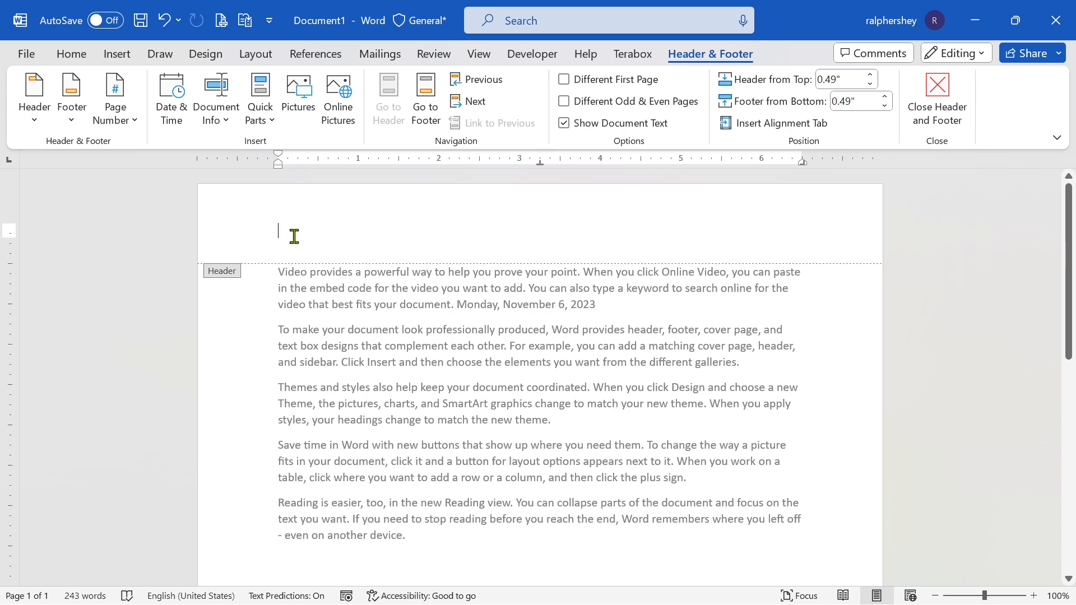
{"action": "left_click", "coordinate": [123, 58]}
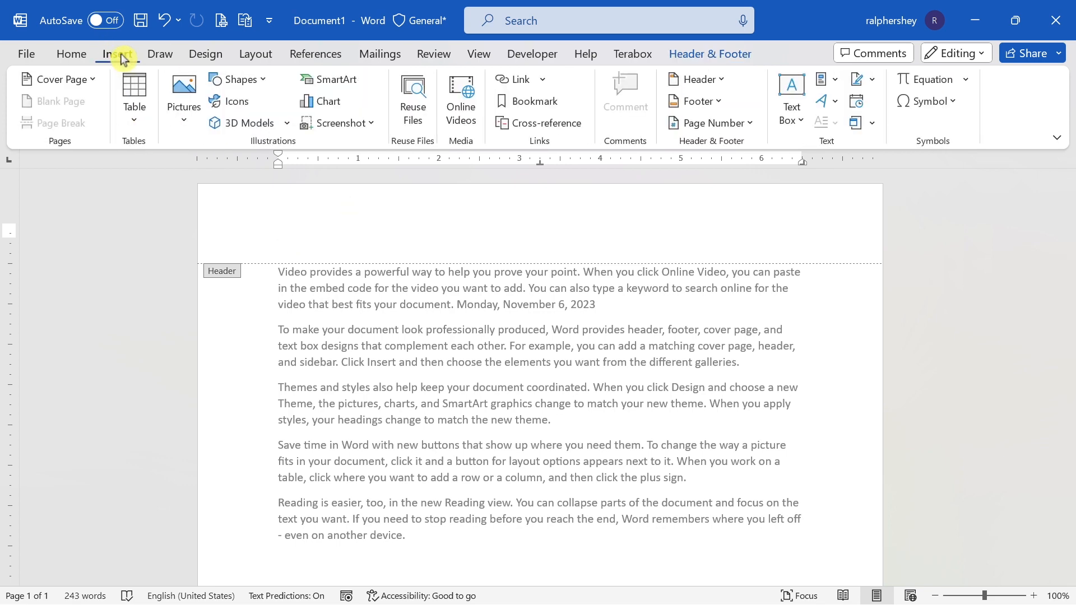
{"action": "left_click", "coordinate": [858, 104]}
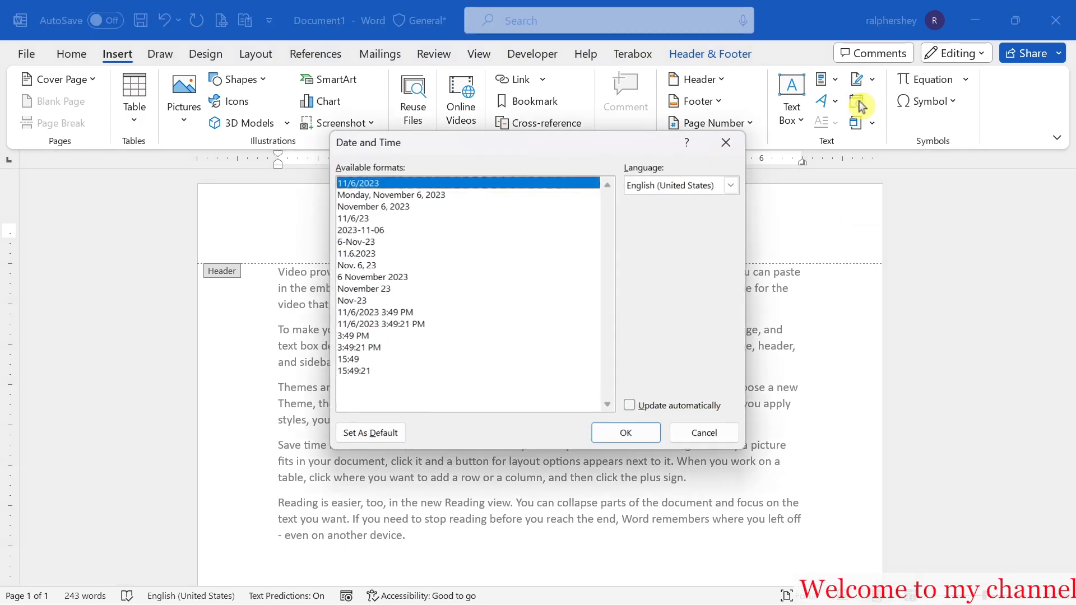
{"action": "left_click", "coordinate": [435, 196]}
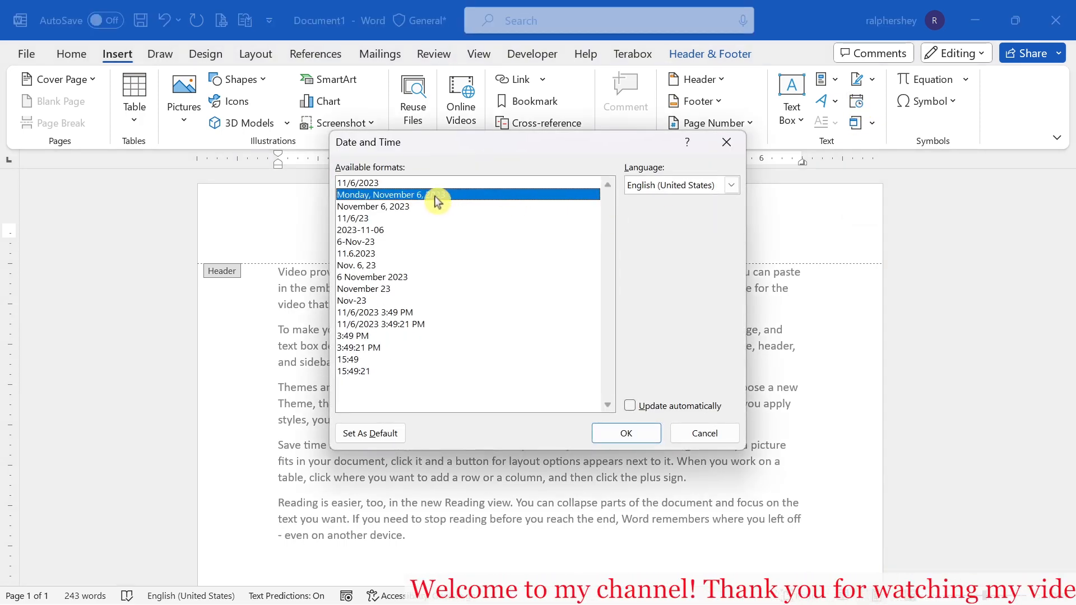
{"action": "left_click", "coordinate": [626, 434]}
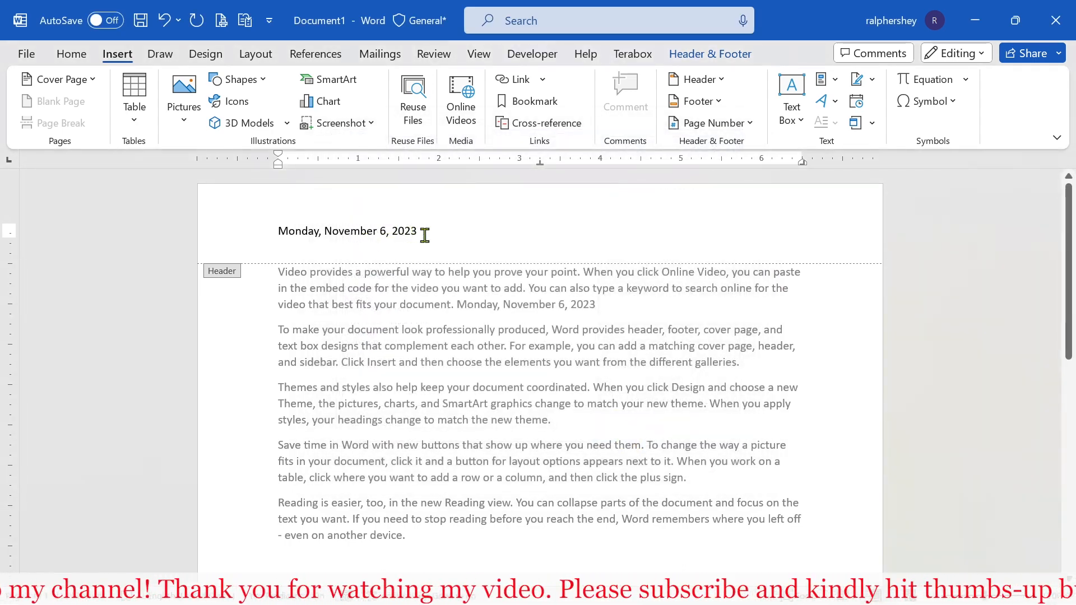
{"action": "scroll", "coordinate": [450, 267], "scroll_direction": "down", "scroll_amount": 3}
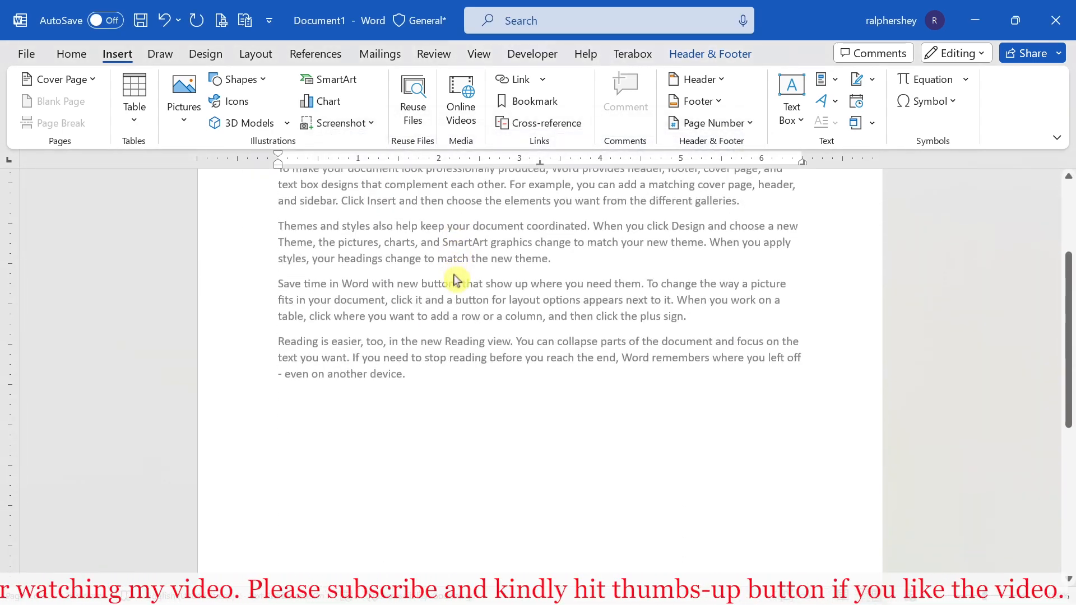
{"action": "scroll", "coordinate": [455, 280], "scroll_direction": "up", "scroll_amount": 3}
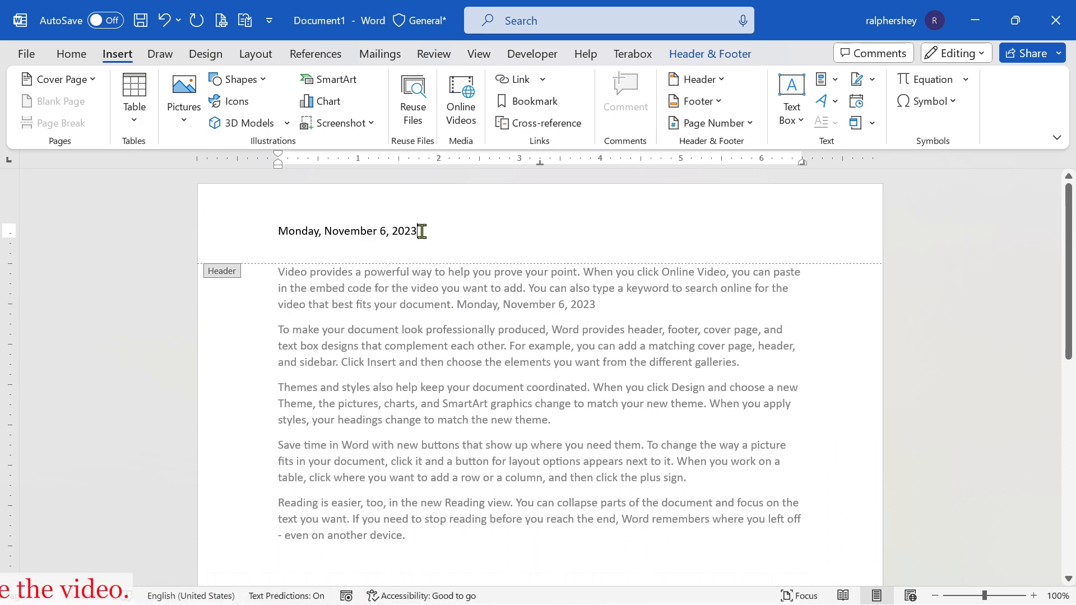
{"action": "left_click_drag", "start_coordinate": [421, 231], "coordinate": [271, 231]}
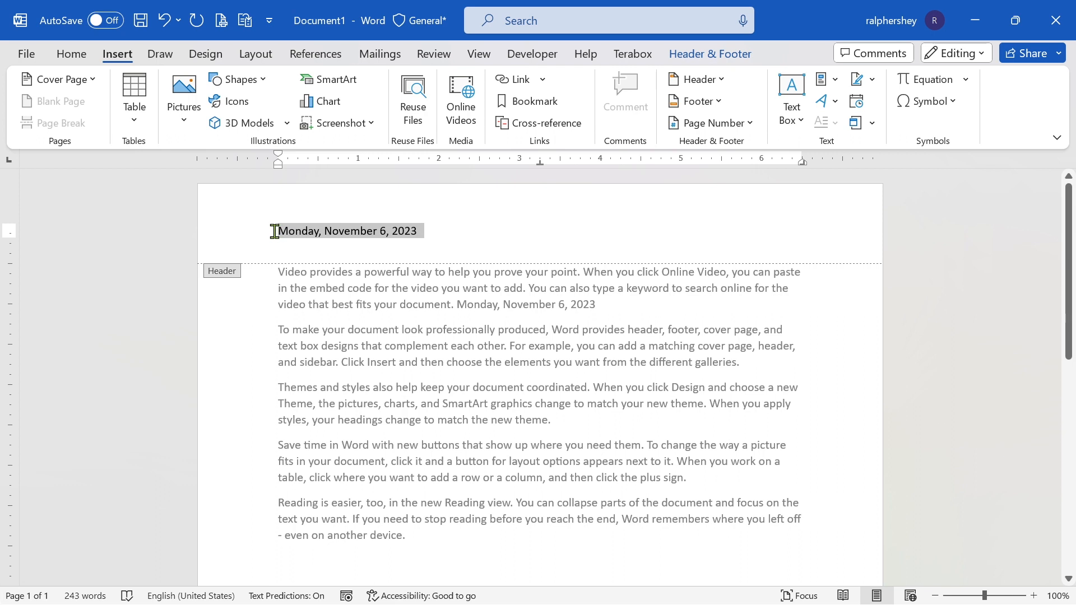
{"action": "left_click", "coordinate": [448, 236]}
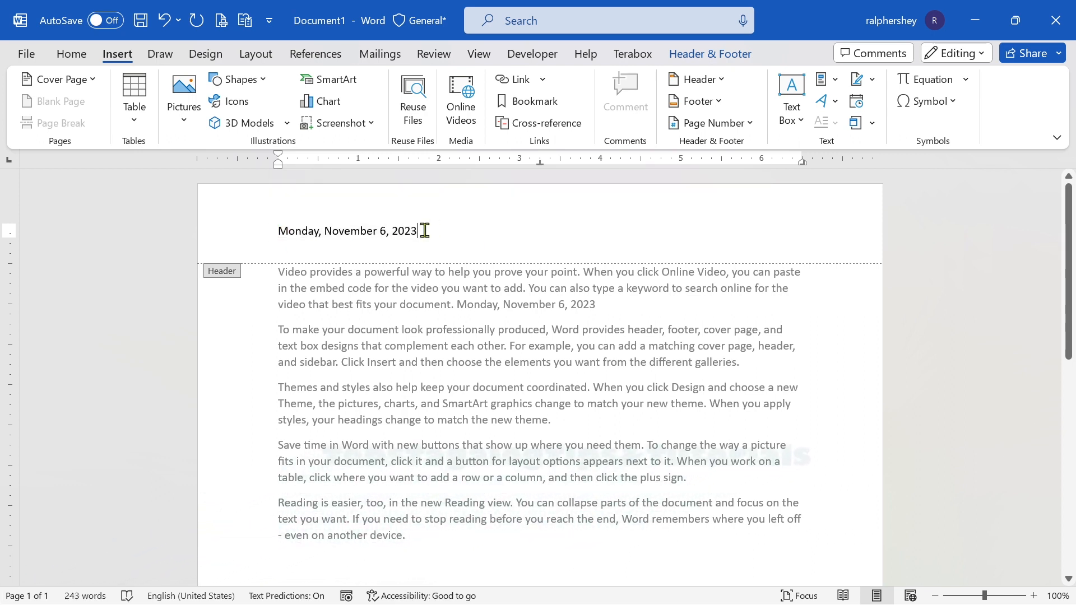
Leave header editing and return to the body text at the end of the second paragraph.
{"action": "scroll", "coordinate": [471, 247], "scroll_direction": "down", "scroll_amount": 8}
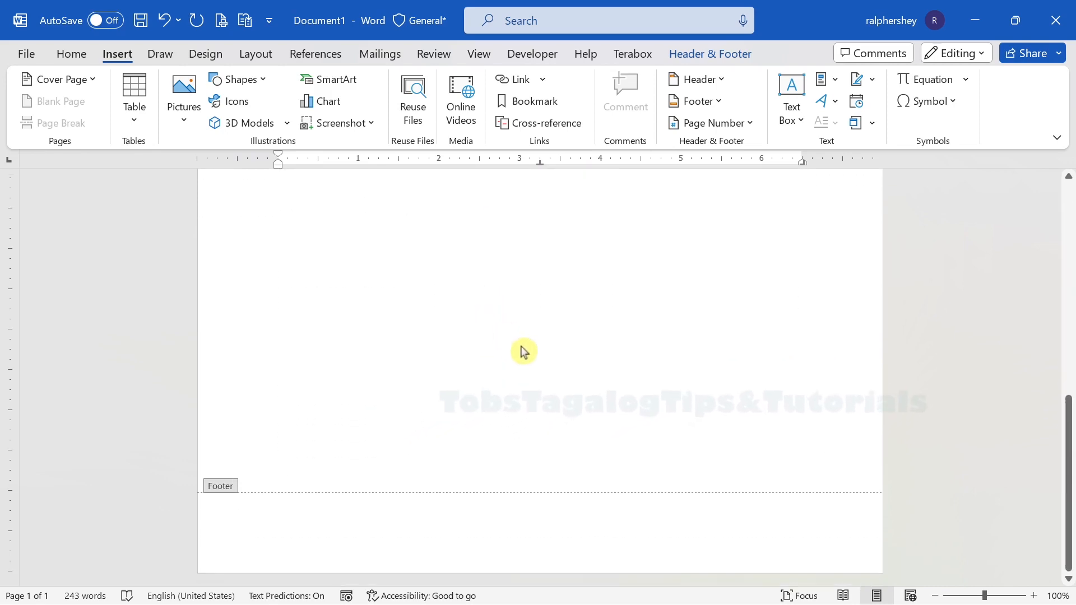
{"action": "scroll", "coordinate": [536, 339], "scroll_direction": "up", "scroll_amount": 5}
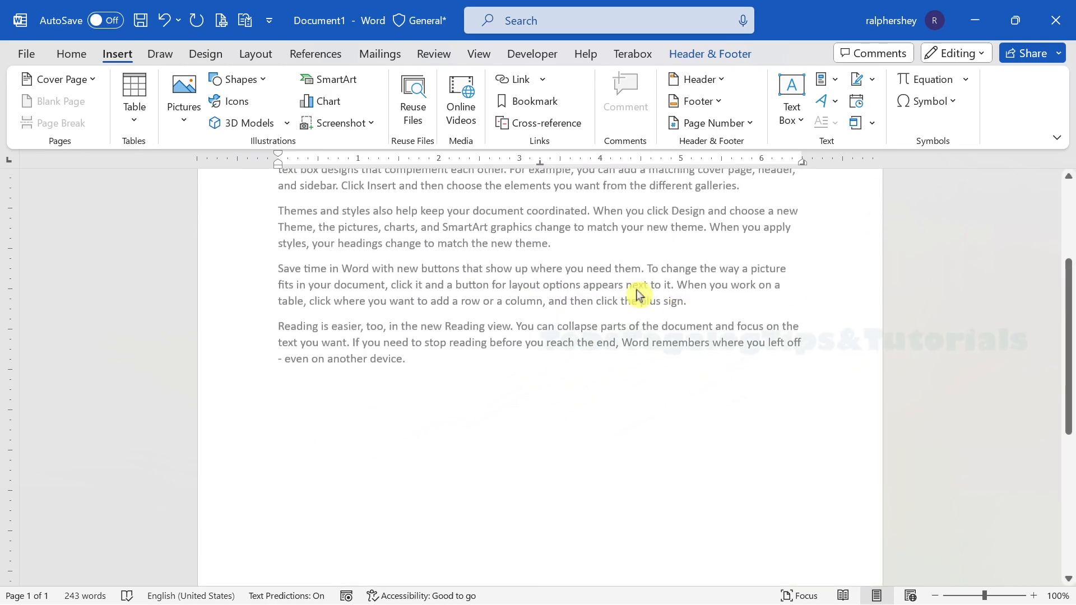
{"action": "scroll", "coordinate": [638, 295], "scroll_direction": "up", "scroll_amount": 4}
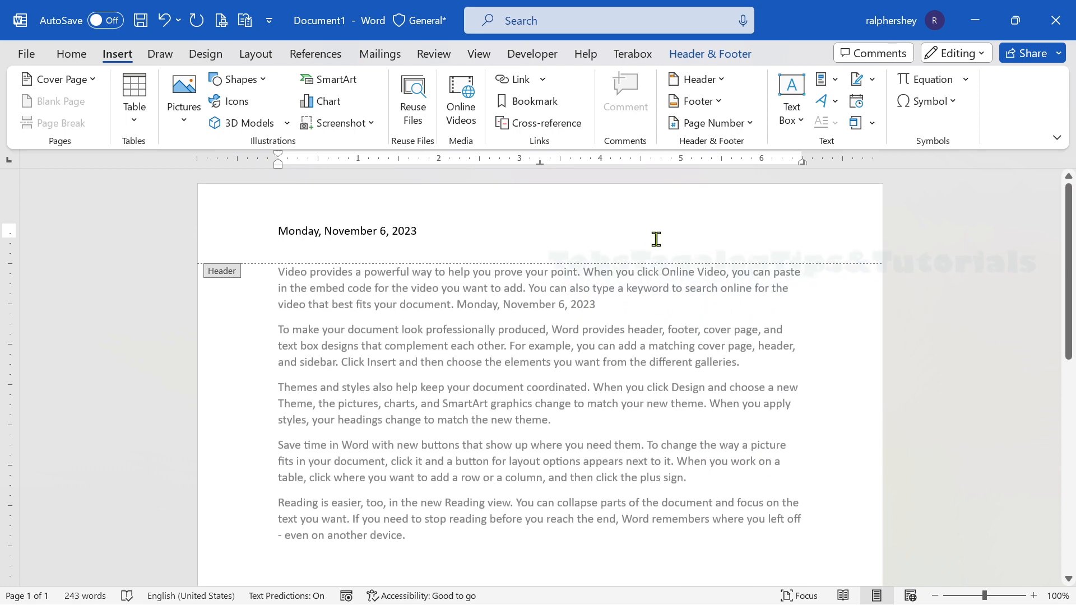
{"action": "double_click", "coordinate": [660, 228]}
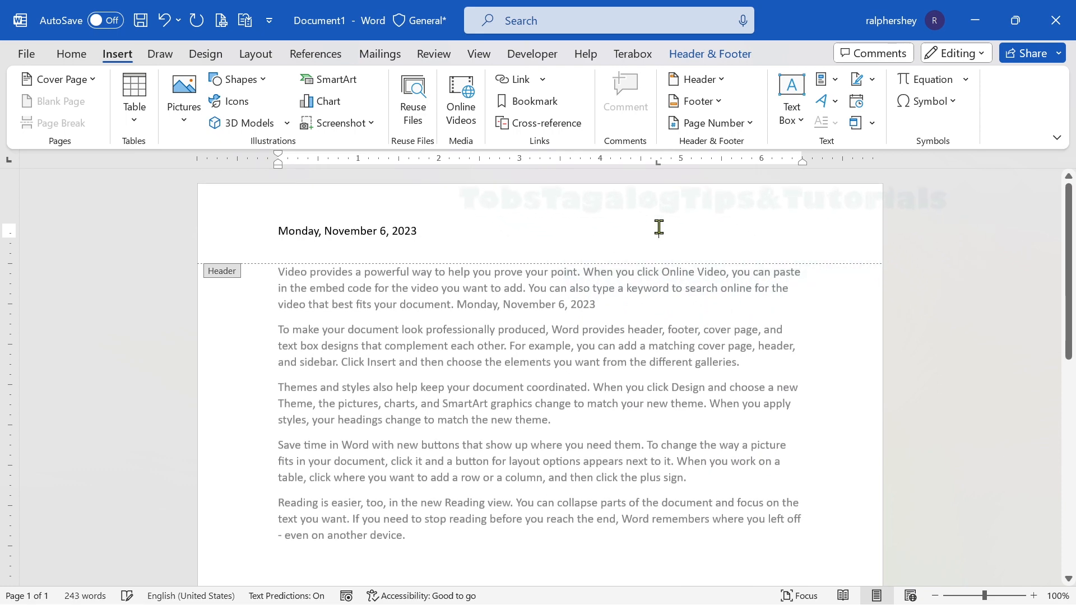
{"action": "double_click", "coordinate": [813, 356]}
Add blank paragraphs after the last paragraph until the document extends onto a third page.
{"action": "scroll", "coordinate": [471, 246], "scroll_direction": "down", "scroll_amount": 1}
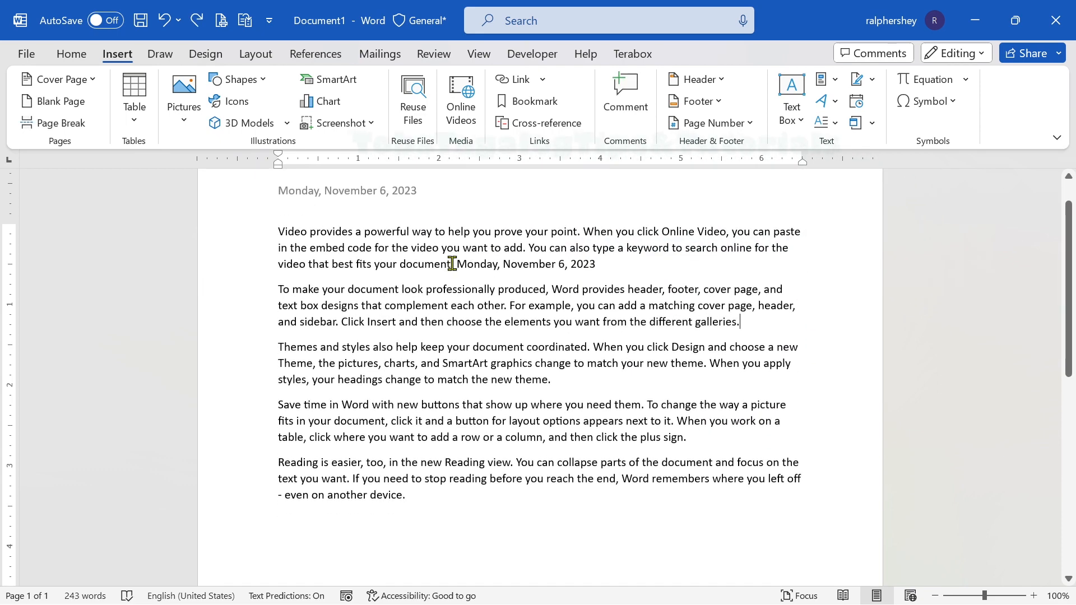
{"action": "scroll", "coordinate": [390, 199], "scroll_direction": "up", "scroll_amount": 1}
{"action": "scroll", "coordinate": [437, 233], "scroll_direction": "down", "scroll_amount": 2}
{"action": "scroll", "coordinate": [426, 250], "scroll_direction": "up", "scroll_amount": 2}
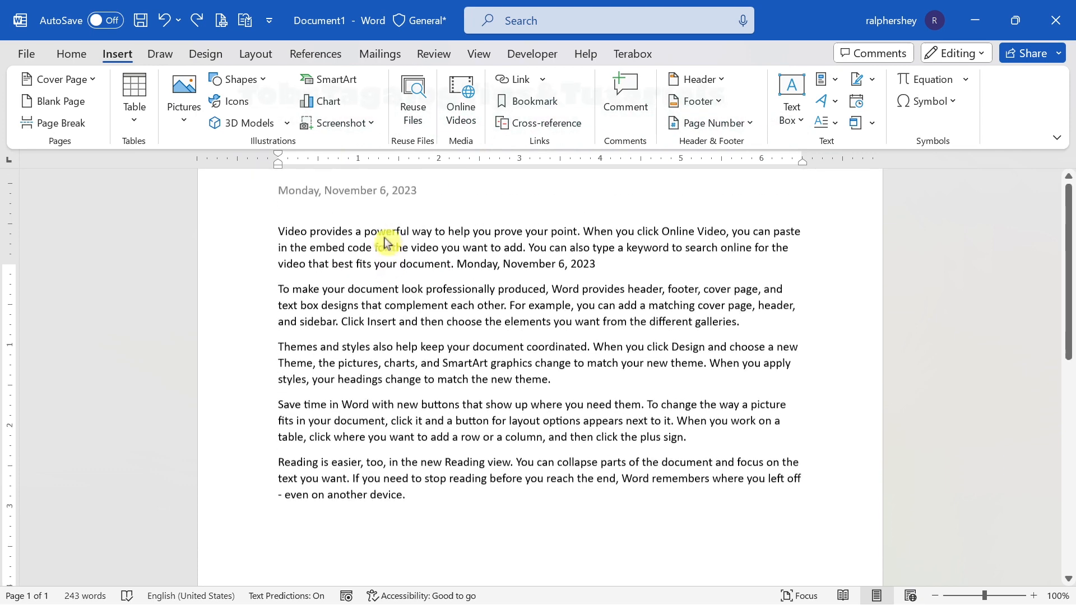
{"action": "scroll", "coordinate": [457, 241], "scroll_direction": "down", "scroll_amount": 5}
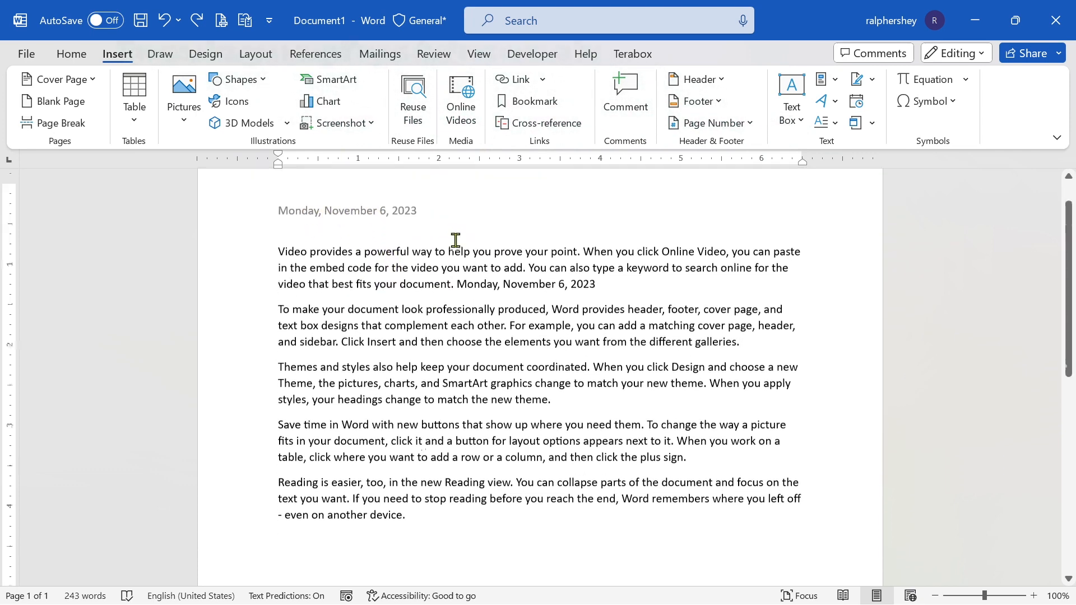
{"action": "scroll", "coordinate": [476, 336], "scroll_direction": "down", "scroll_amount": 6}
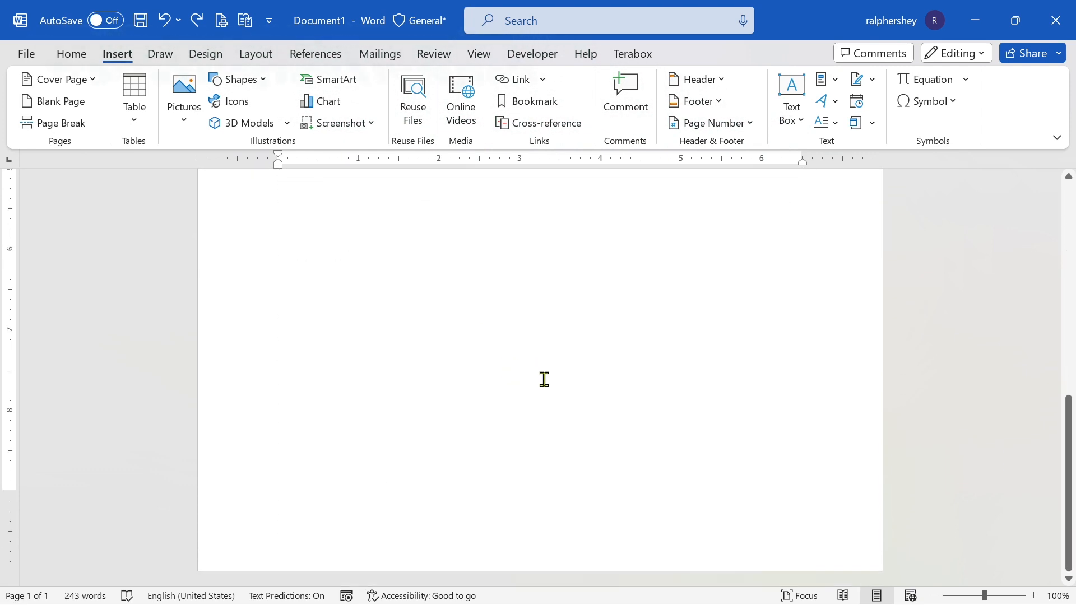
{"action": "scroll", "coordinate": [634, 362], "scroll_direction": "up", "scroll_amount": 8}
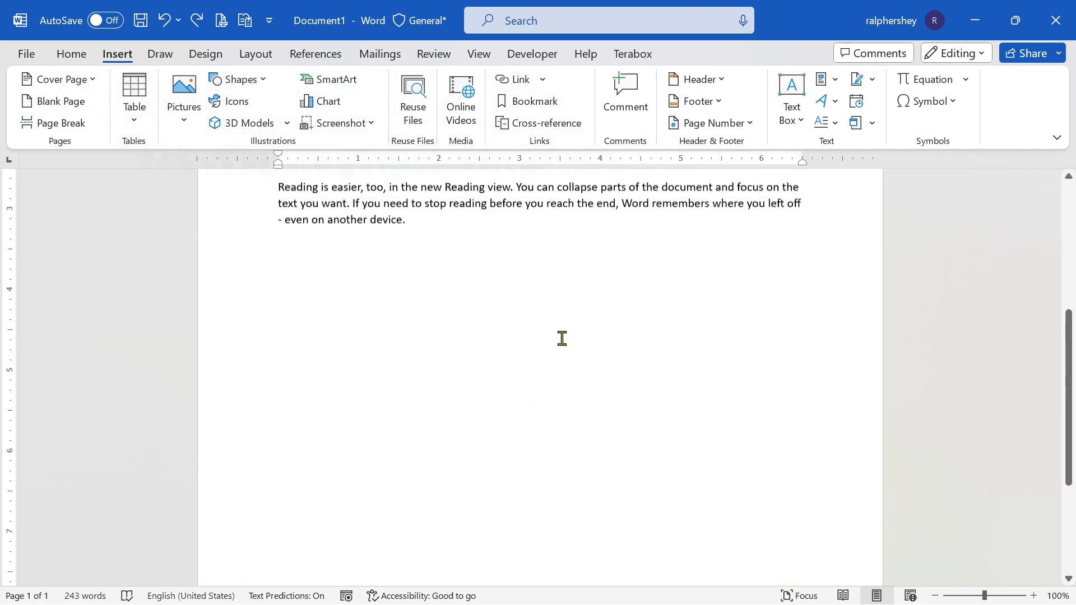
{"action": "key", "text": "Return"}
{"action": "key", "text": "Return"}
{"action": "key", "text": "Return"}
{"action": "key", "text": "Return"}
{"action": "key", "text": "Return"}
{"action": "key", "text": "Return"}
{"action": "key", "text": "Return"}
{"action": "key", "text": "Return"}
{"action": "key", "text": "Return"}
{"action": "key", "text": "Return"}
{"action": "key", "text": "Return"}
{"action": "key", "text": "Return"}
{"action": "key", "text": "Return"}
{"action": "key", "text": "Return"}
{"action": "key", "text": "Return"}
{"action": "key", "text": "Return"}
{"action": "key", "text": "Return"}
{"action": "key", "text": "Return"}
{"action": "key", "text": "Return"}
{"action": "key", "text": "Return"}
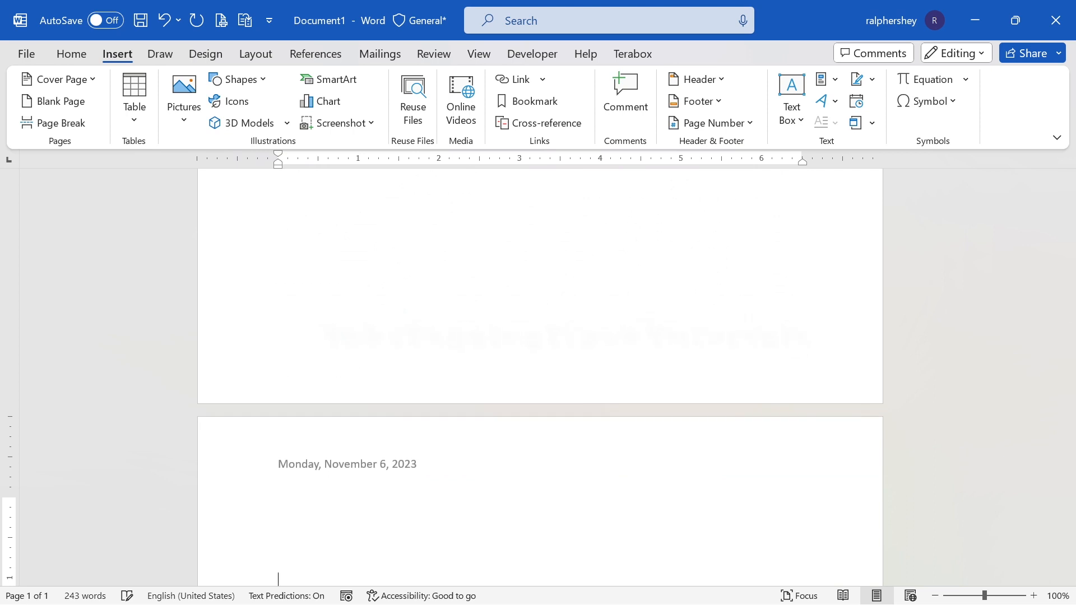
{"action": "scroll", "coordinate": [541, 376], "scroll_direction": "down", "scroll_amount": 5}
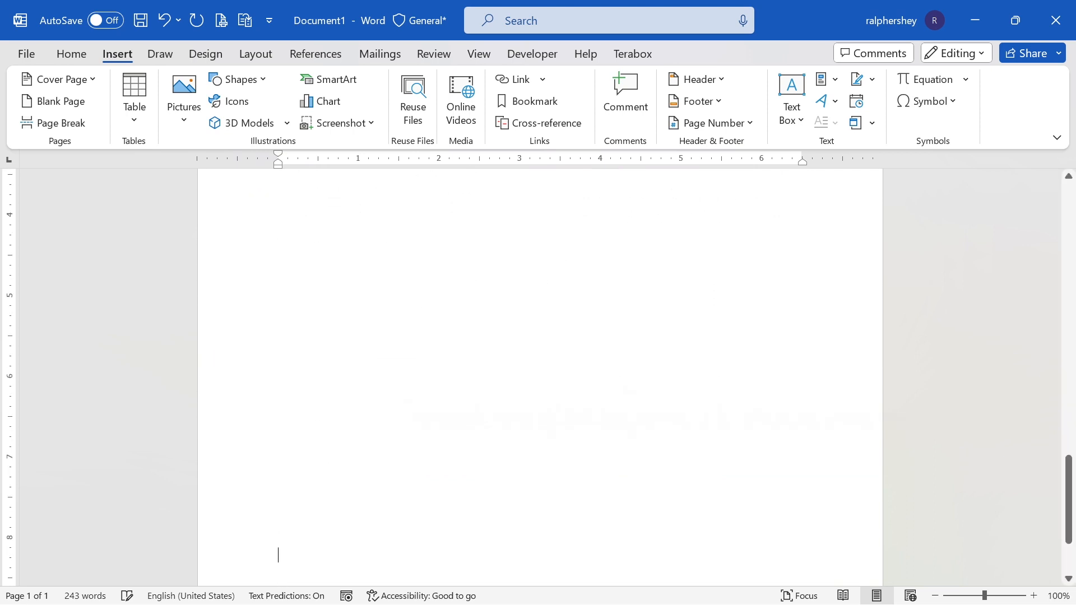
{"action": "scroll", "coordinate": [500, 403], "scroll_direction": "down", "scroll_amount": 3}
{"action": "scroll", "coordinate": [499, 403], "scroll_direction": "down", "scroll_amount": 4}
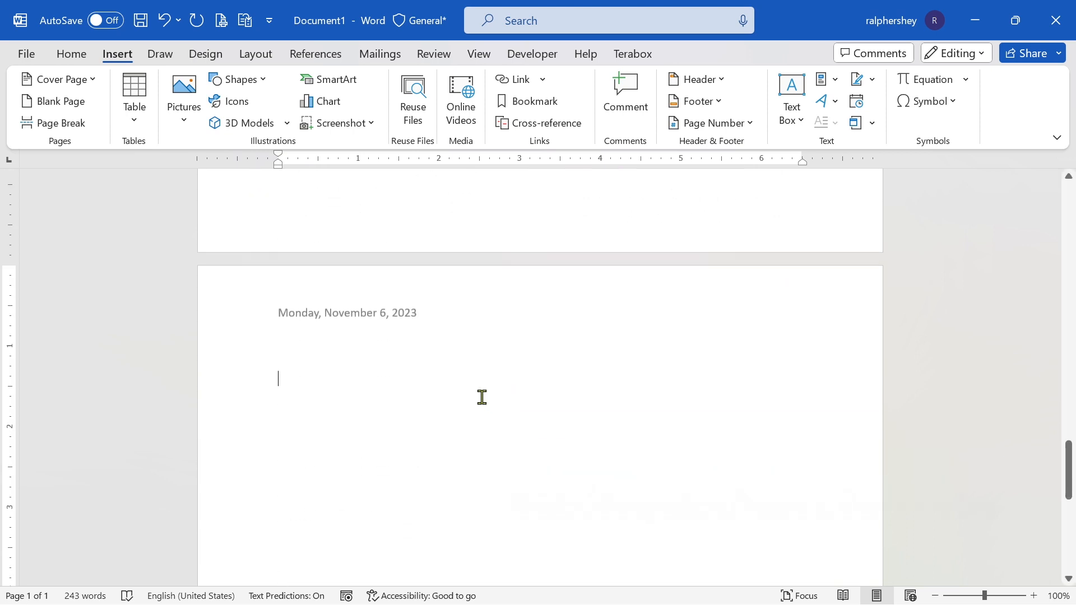
Examine the headers of the added pages to check for the inserted date.
{"action": "scroll", "coordinate": [443, 263], "scroll_direction": "up", "scroll_amount": 2}
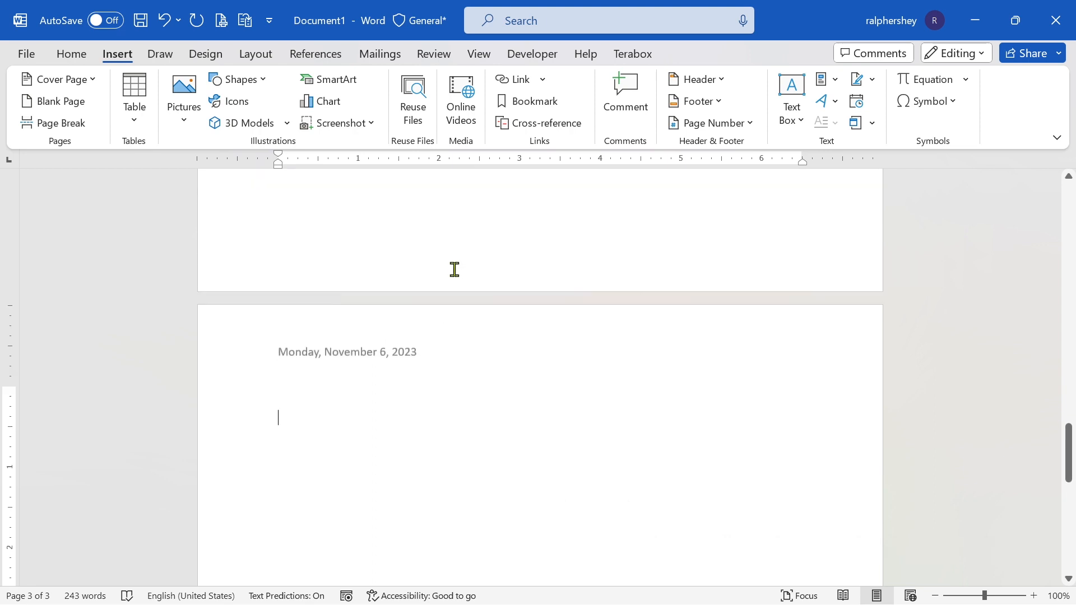
{"action": "left_click", "coordinate": [471, 352]}
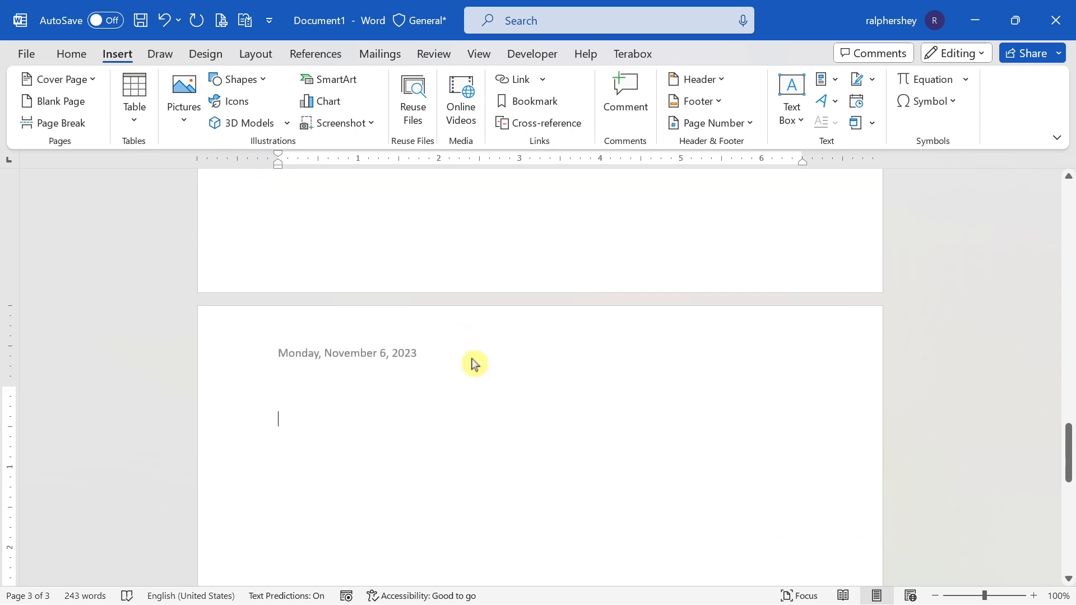
{"action": "scroll", "coordinate": [487, 361], "scroll_direction": "up", "scroll_amount": 2}
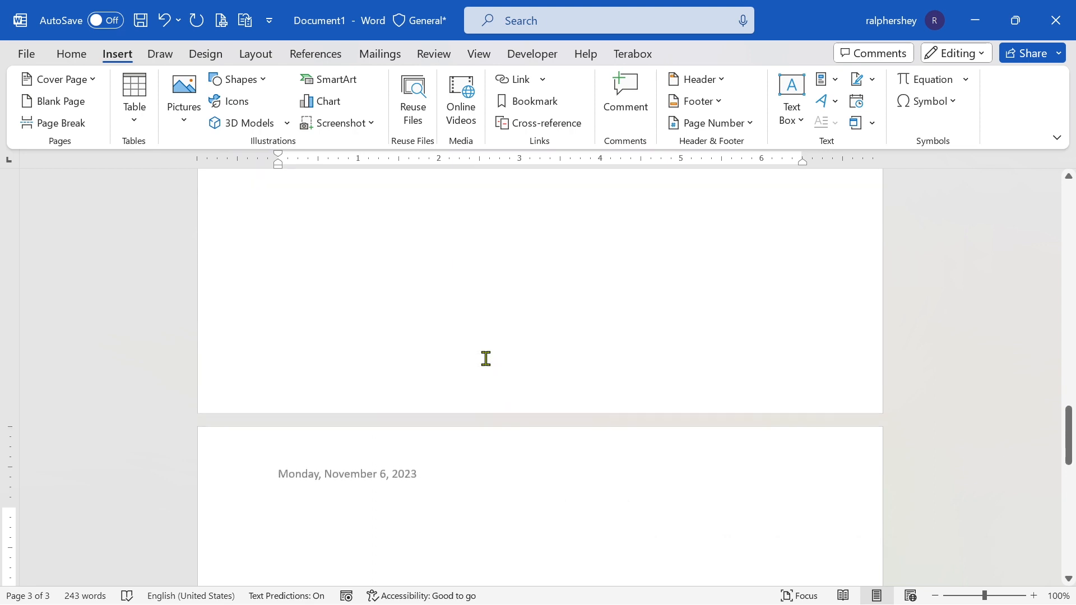
{"action": "scroll", "coordinate": [486, 359], "scroll_direction": "up", "scroll_amount": 2}
{"action": "scroll", "coordinate": [528, 354], "scroll_direction": "down", "scroll_amount": 8}
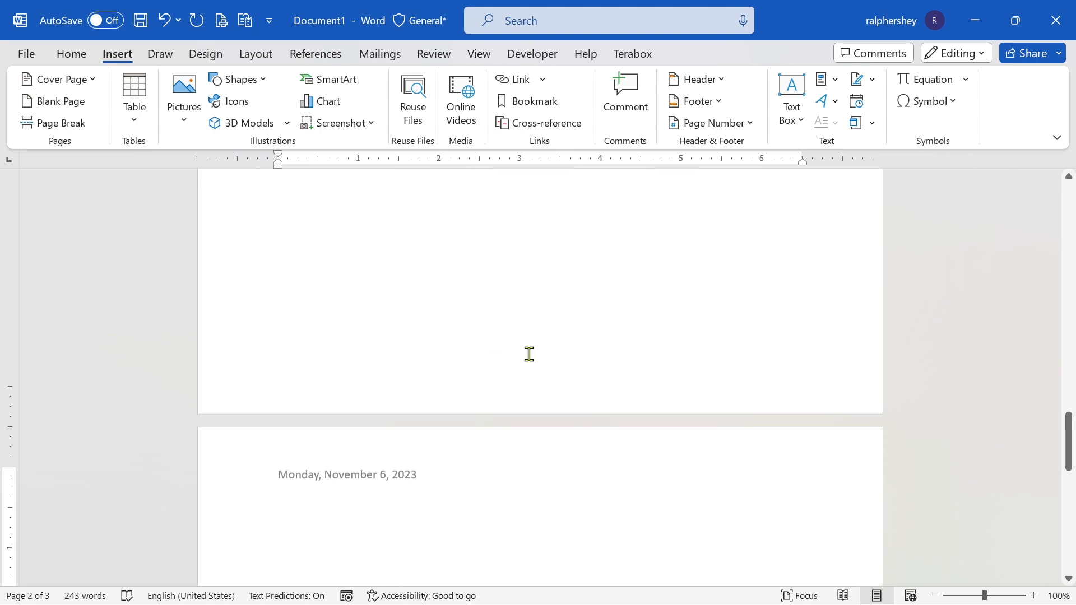
{"action": "scroll", "coordinate": [508, 415], "scroll_direction": "up", "scroll_amount": 6}
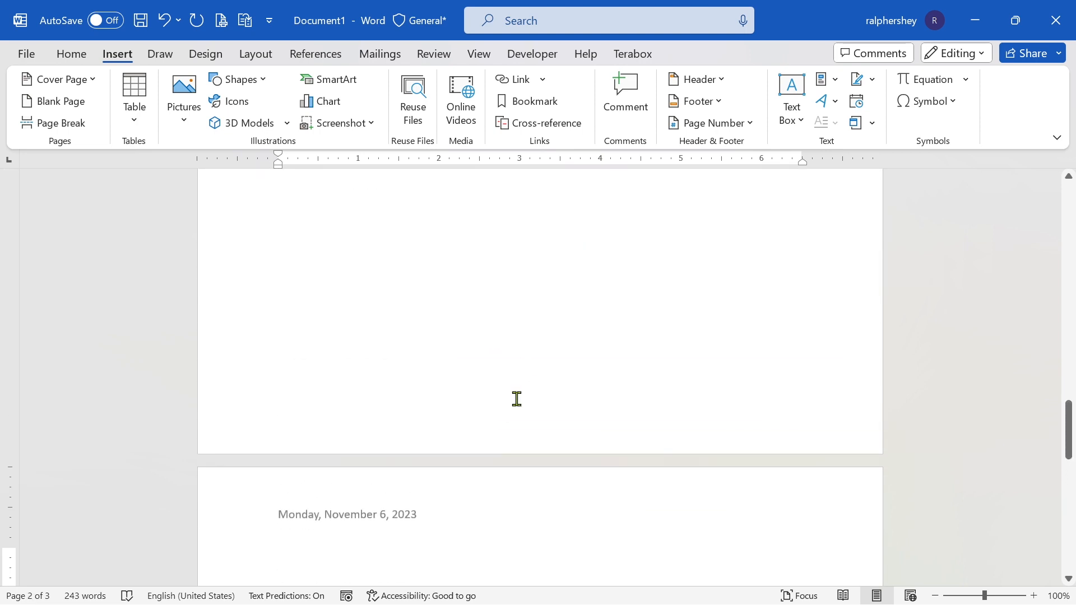
{"action": "scroll", "coordinate": [435, 393], "scroll_direction": "down", "scroll_amount": 6}
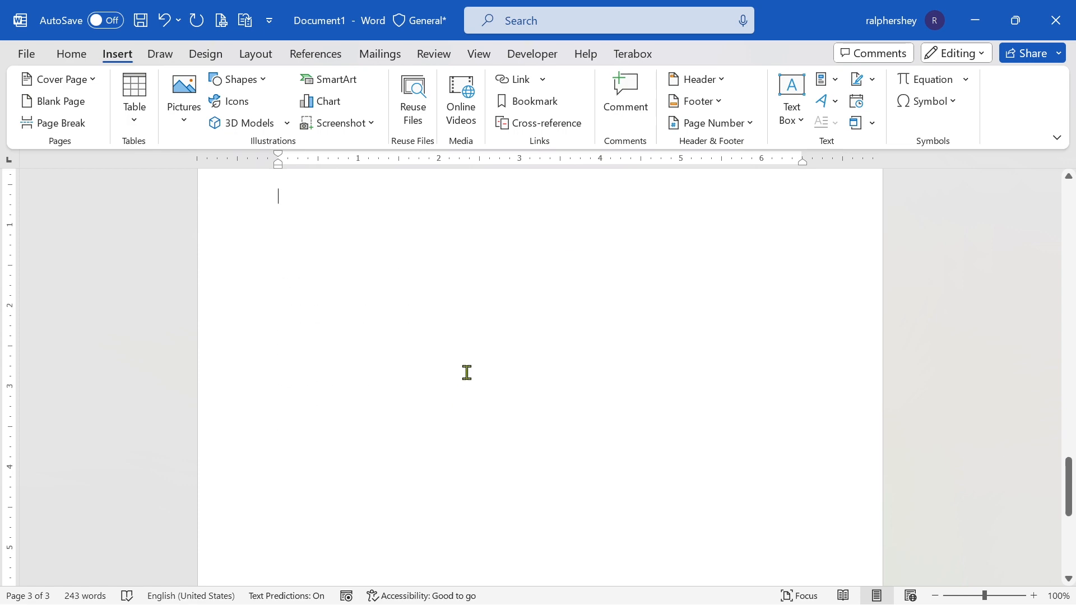
Enter a person's first name in the footer at the end of the first page, and return to the body text.
{"action": "scroll", "coordinate": [506, 318], "scroll_direction": "up", "scroll_amount": 10}
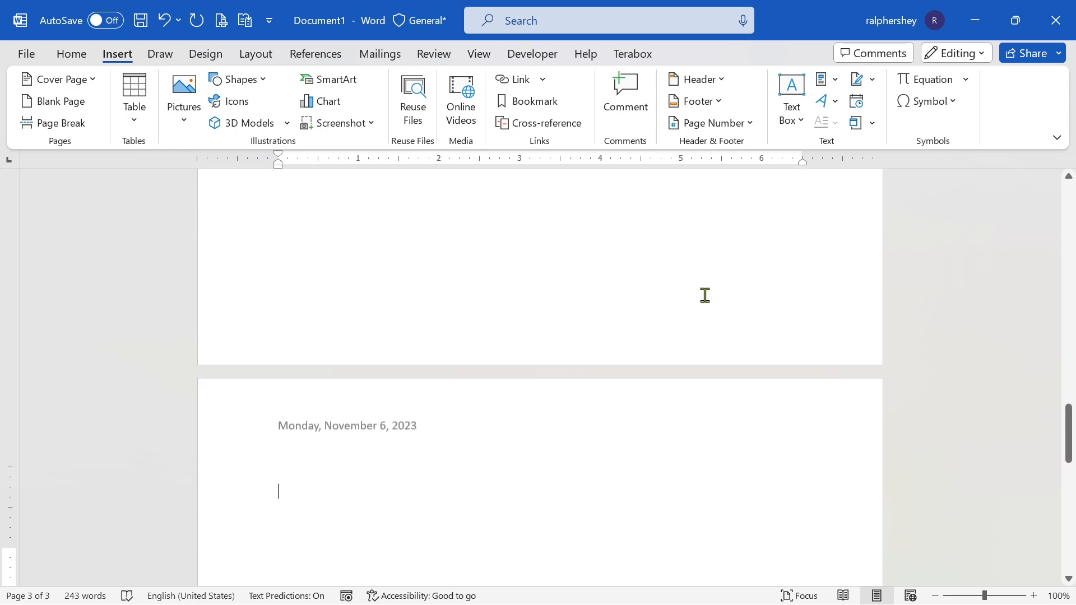
{"action": "scroll", "coordinate": [718, 275], "scroll_direction": "up", "scroll_amount": 3}
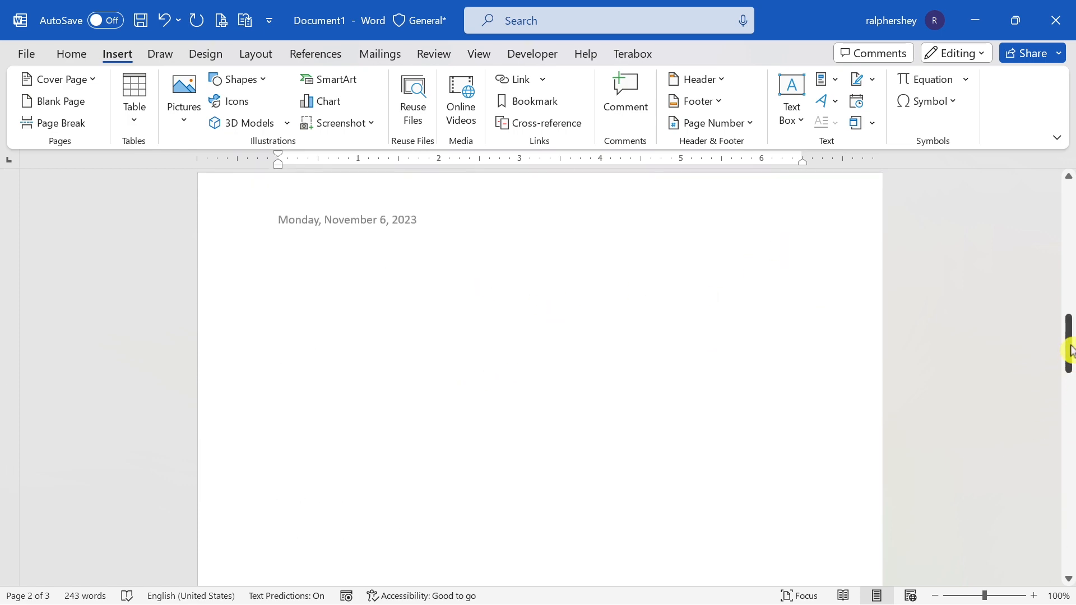
{"action": "left_click_drag", "start_coordinate": [1069, 347], "coordinate": [1055, 195]}
{"action": "scroll", "coordinate": [515, 439], "scroll_direction": "down", "scroll_amount": 1}
{"action": "scroll", "coordinate": [515, 438], "scroll_direction": "down", "scroll_amount": 10}
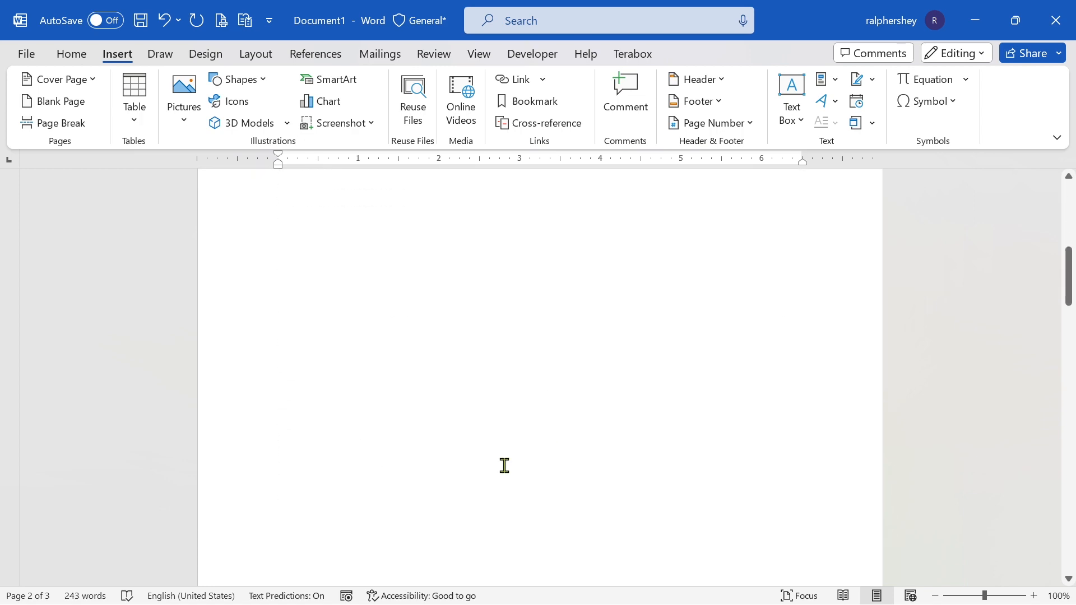
{"action": "double_click", "coordinate": [516, 348]}
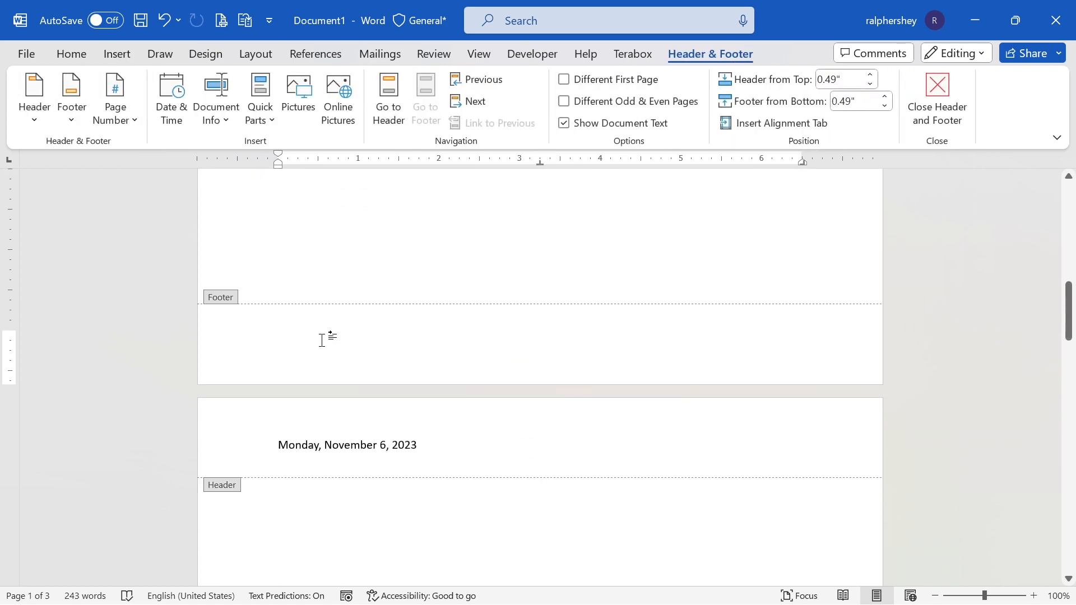
{"action": "type", "text": "Ronald"}
{"action": "double_click", "coordinate": [591, 274]}
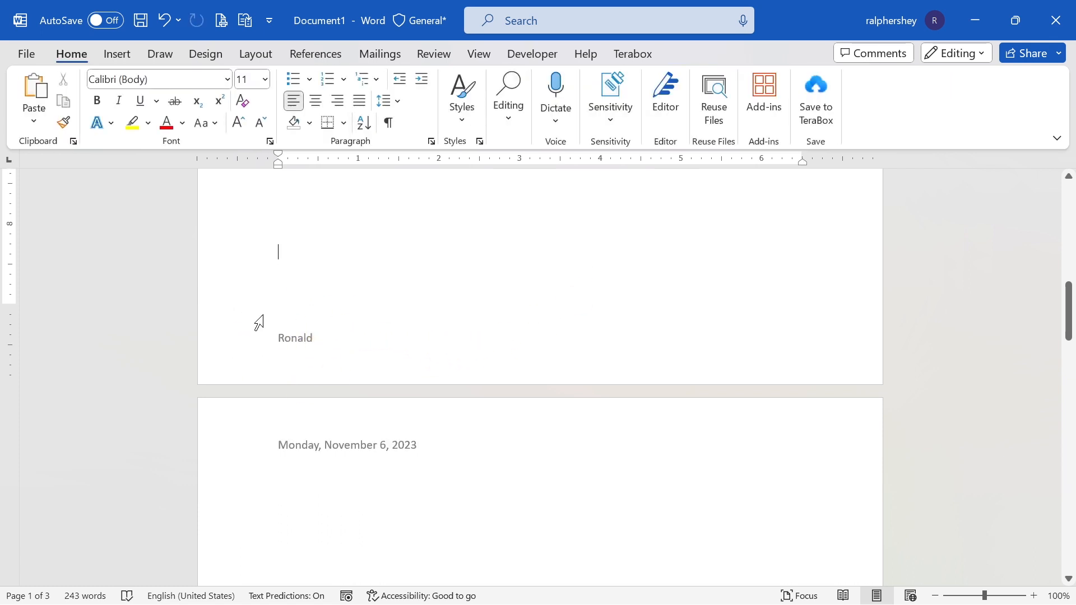
Examine the footers of the second and third pages to check for the entered name.
{"action": "scroll", "coordinate": [409, 353], "scroll_direction": "down", "scroll_amount": 5}
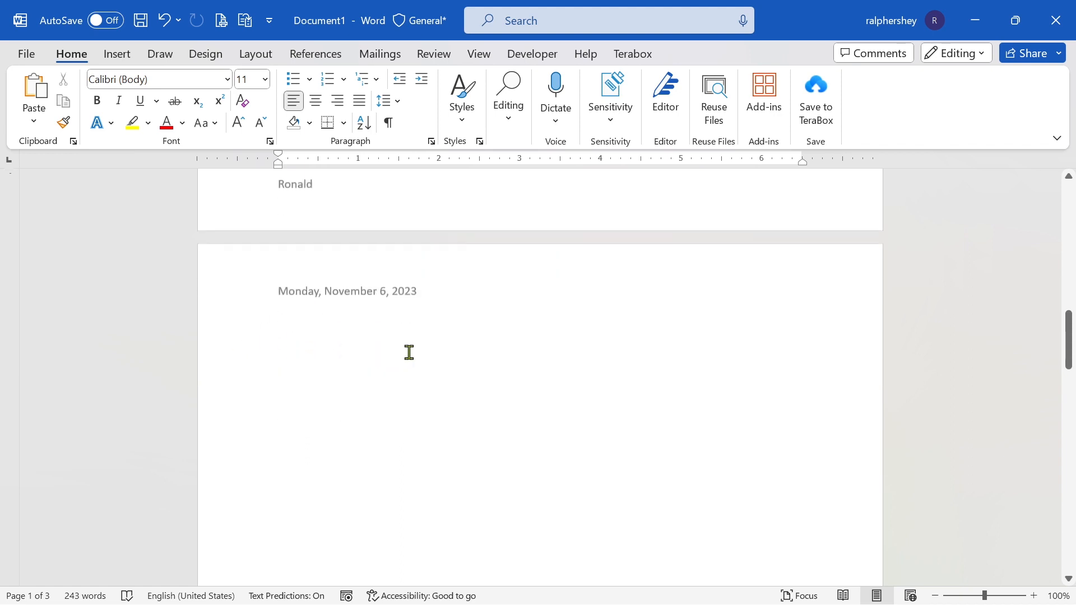
{"action": "scroll", "coordinate": [445, 391], "scroll_direction": "down", "scroll_amount": 6}
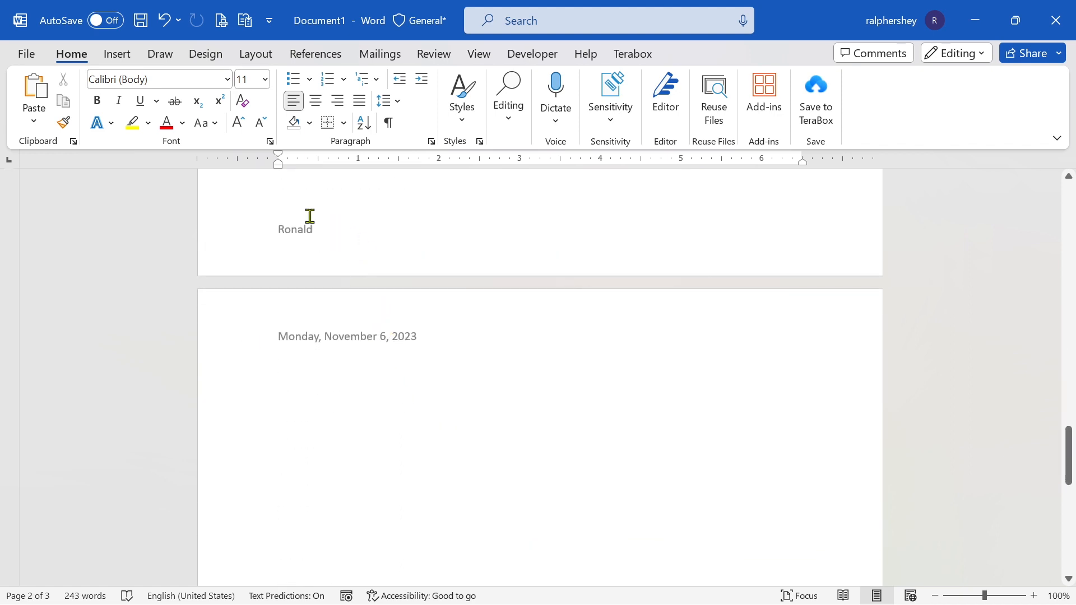
{"action": "scroll", "coordinate": [414, 466], "scroll_direction": "down", "scroll_amount": 8}
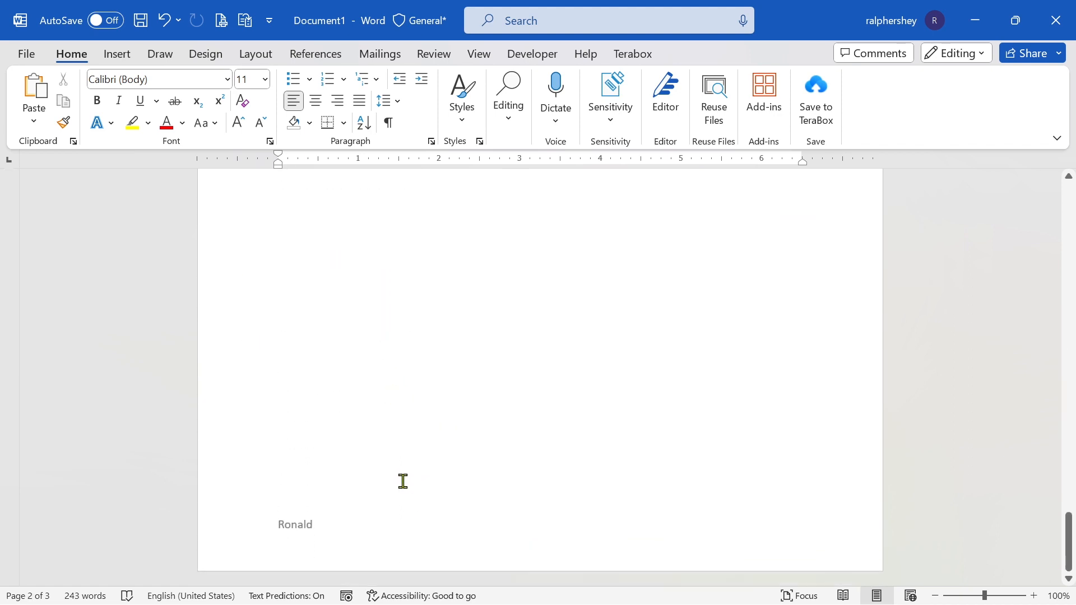